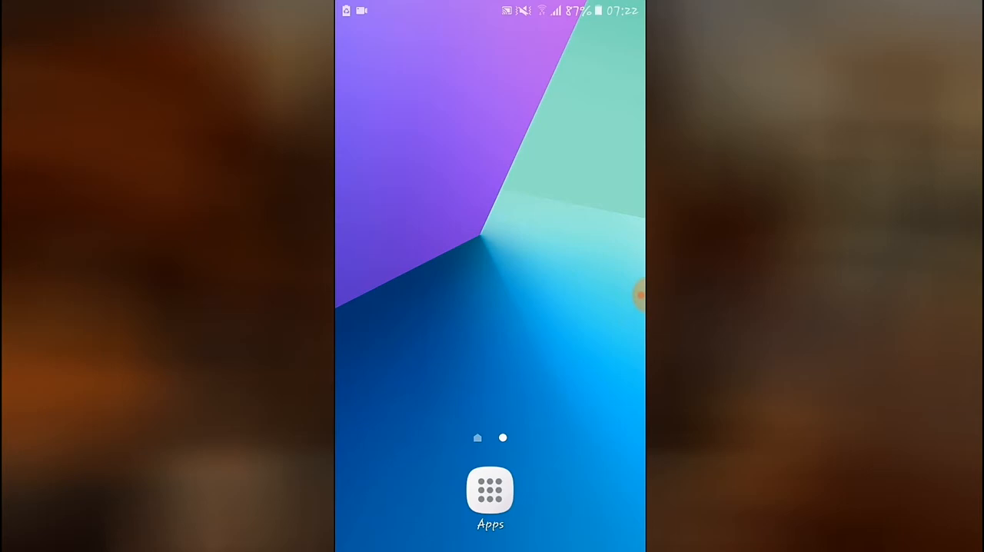
# Show the app drawer of installed apps and reveal the DU Recorder bubble's pause/stop controls.
pyautogui.click(490, 490)
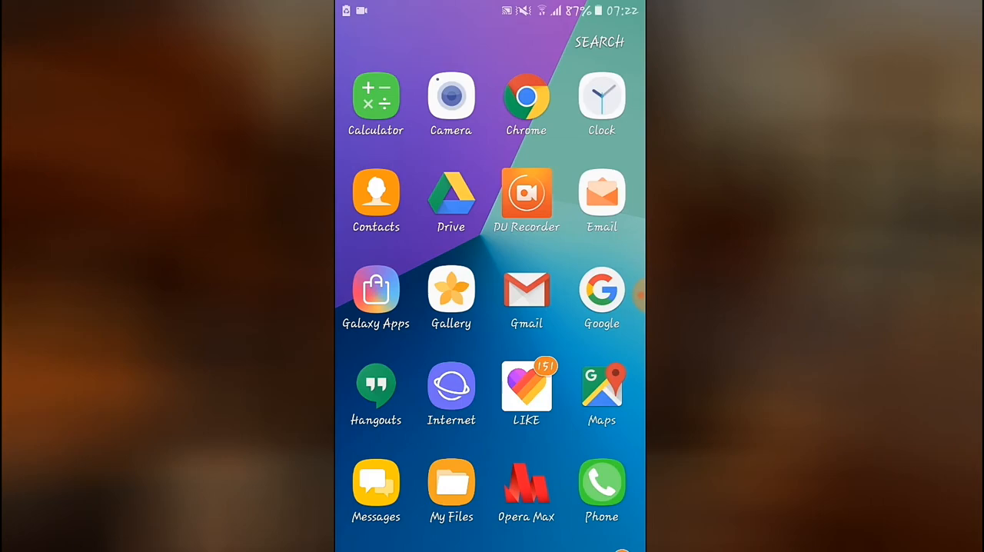
pyautogui.click(639, 295)
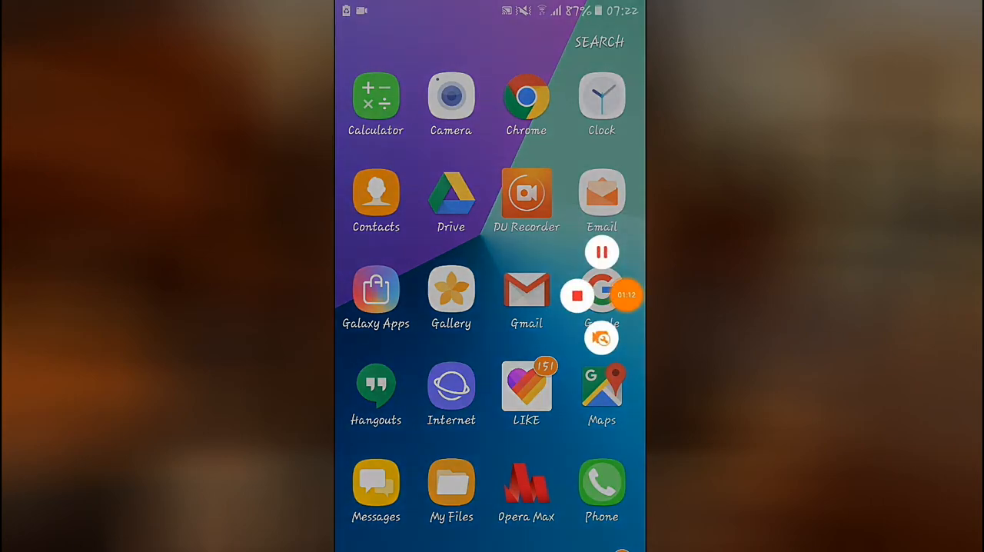